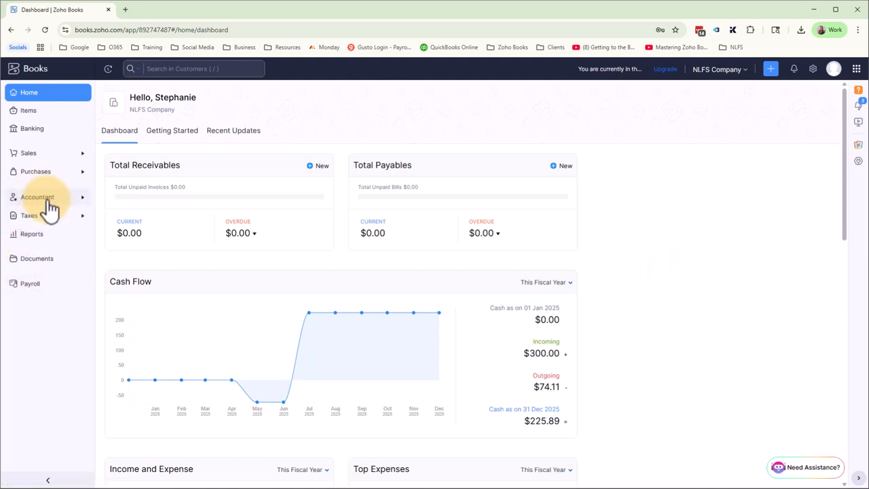
Create a Non Current Liability account named "Business Loan" in the chart of accounts.
left_click(68, 199)
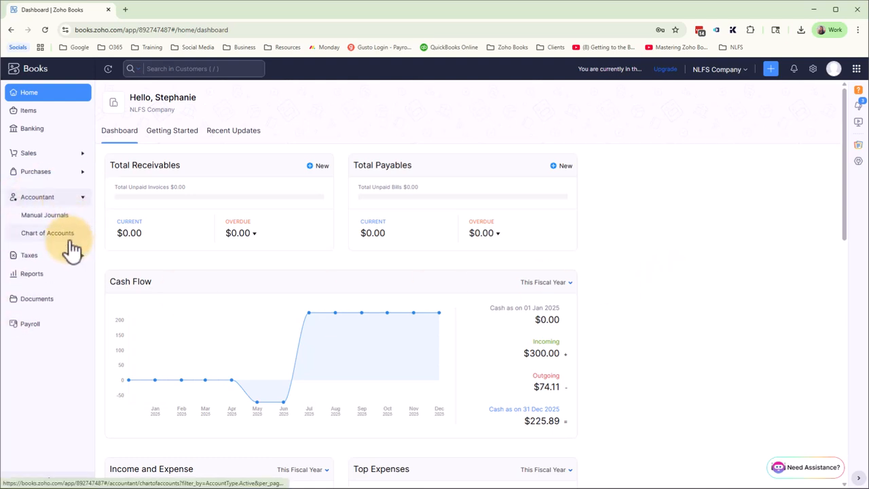
left_click(71, 245)
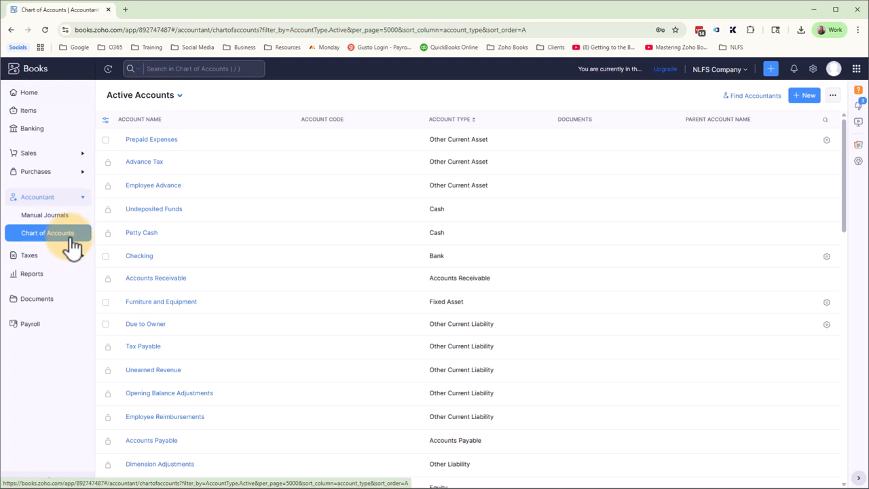
left_click(804, 98)
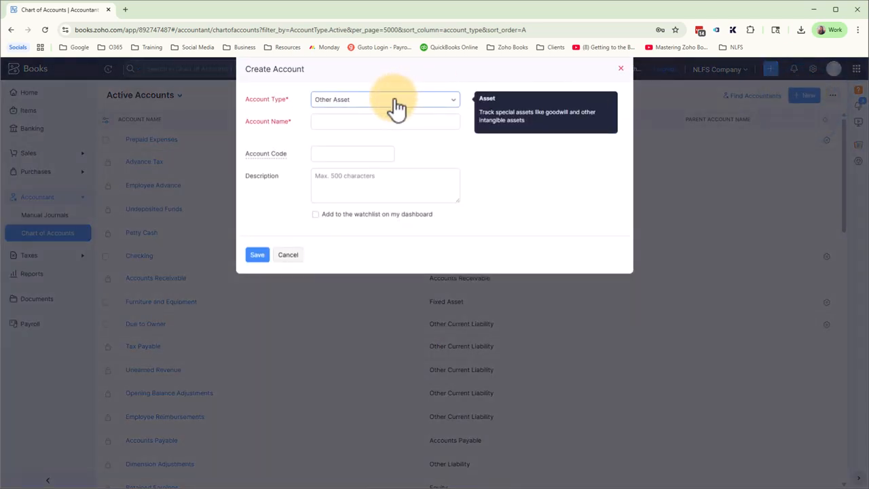
left_click(397, 105)
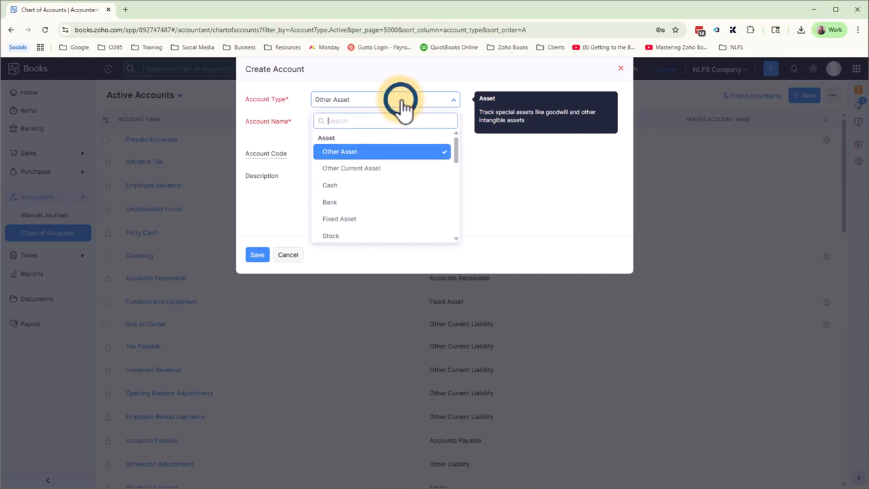
left_click_drag(458, 150, 462, 190)
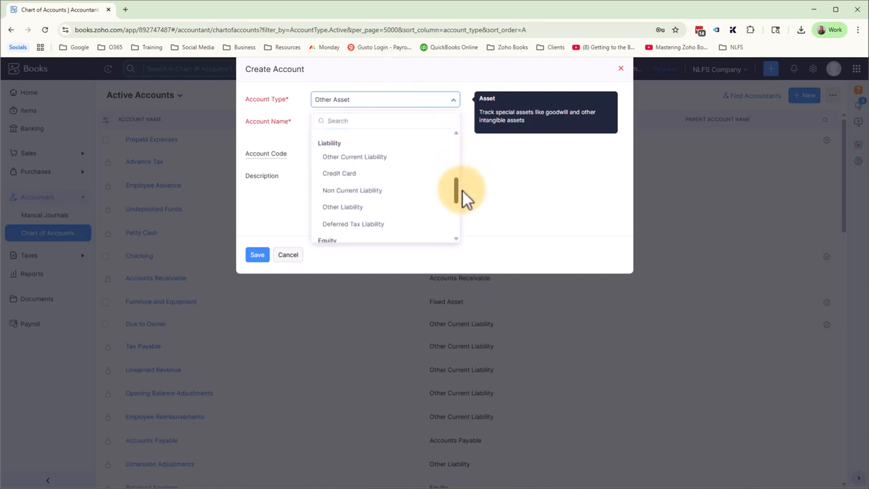
left_click(406, 195)
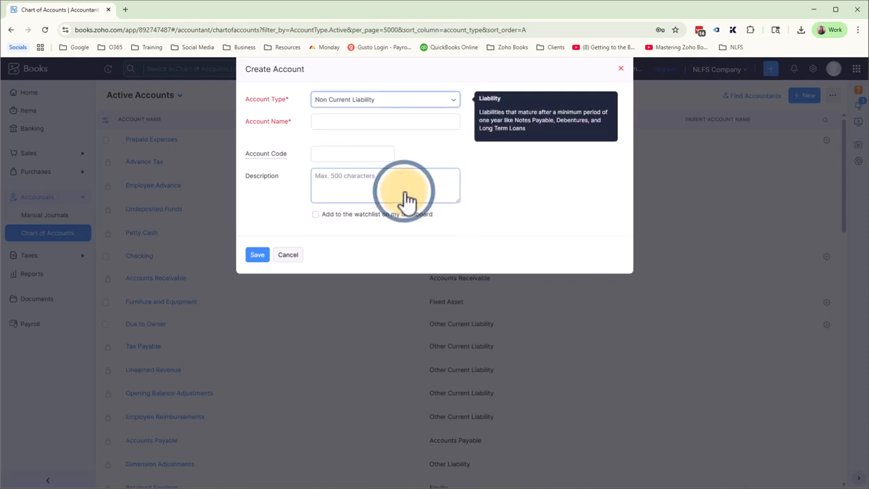
left_click(359, 121)
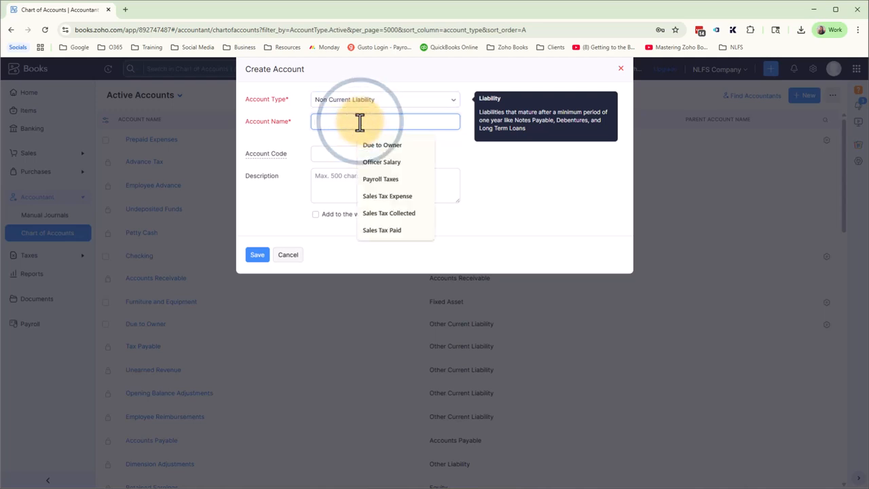
type("B")
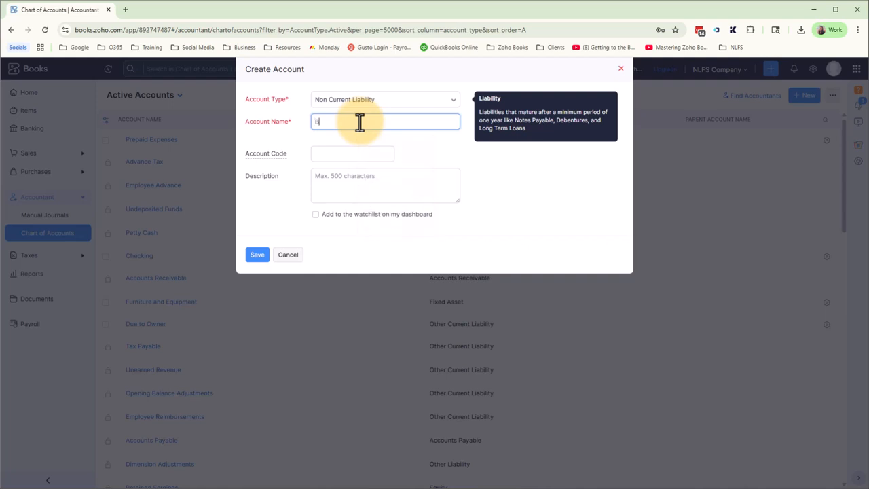
type("usiness Loan")
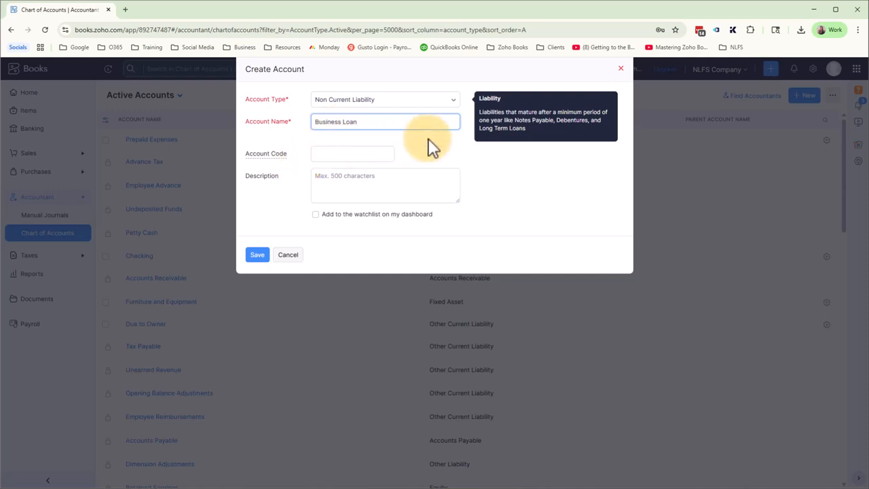
left_click(257, 258)
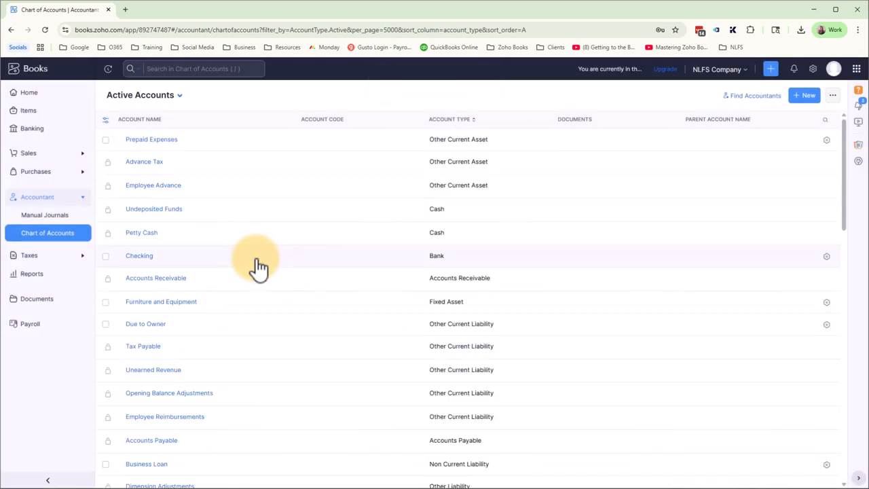
Create an Expense account named "Interest on Business Loans" in the chart of accounts.
left_click(807, 97)
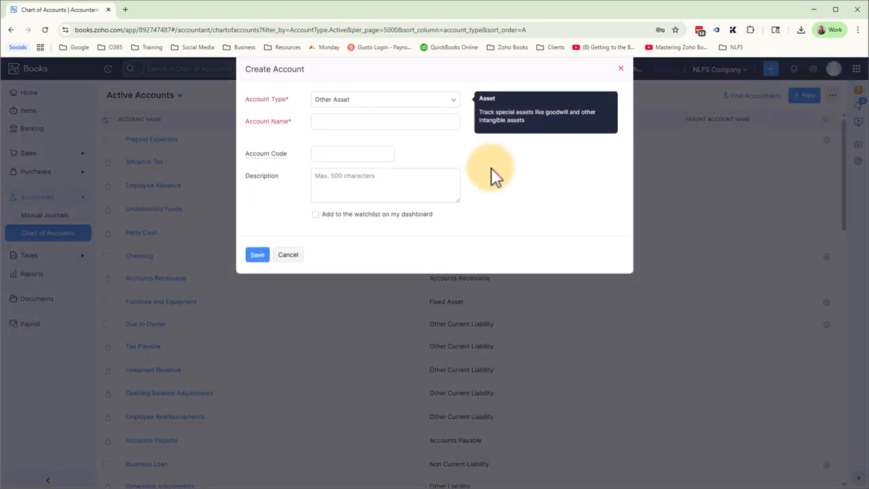
left_click(410, 103)
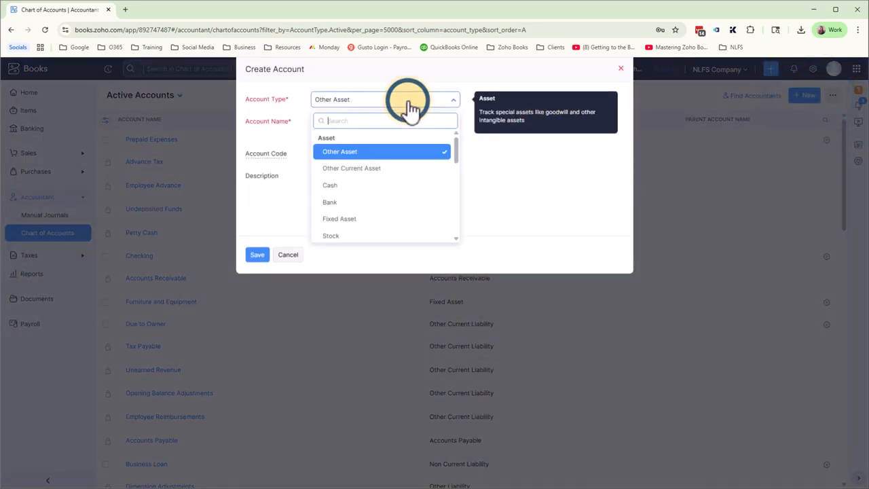
scroll(407, 176, "down", 10)
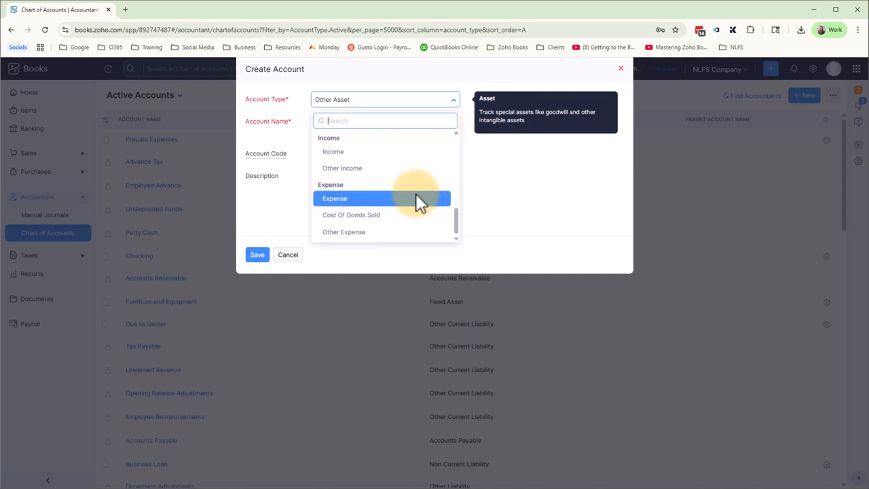
left_click(414, 203)
left_click(411, 122)
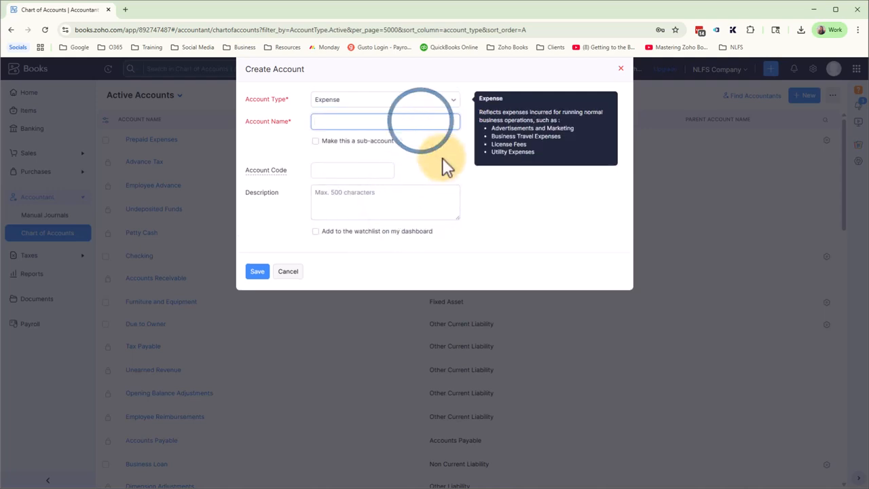
type("Int")
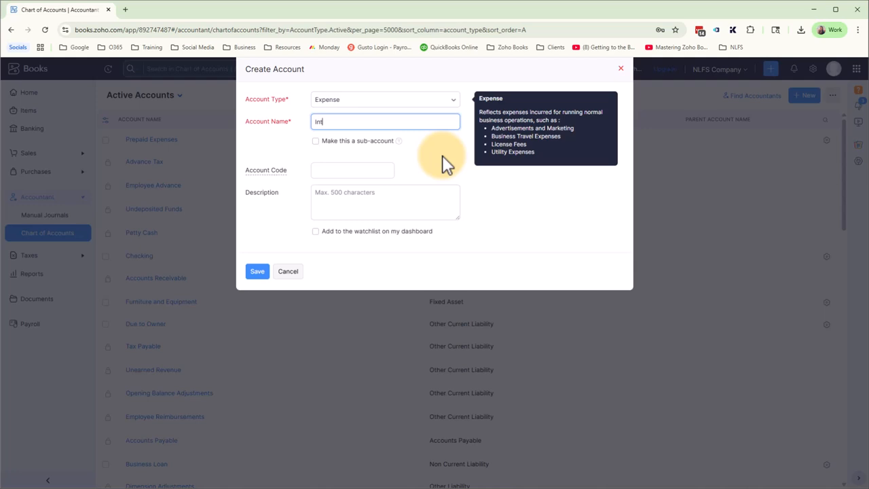
type("erest on Business Loans")
left_click(252, 272)
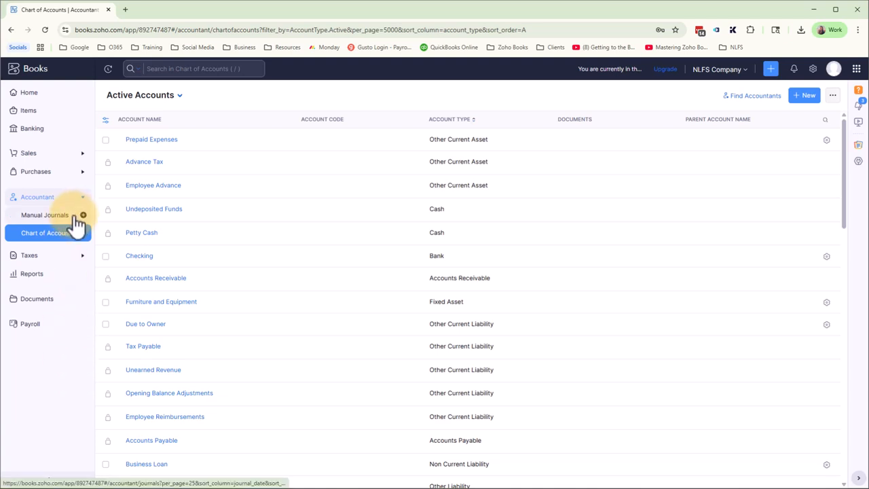
Start a new manual journal and set its date to 01 Jul 2025.
left_click(47, 214)
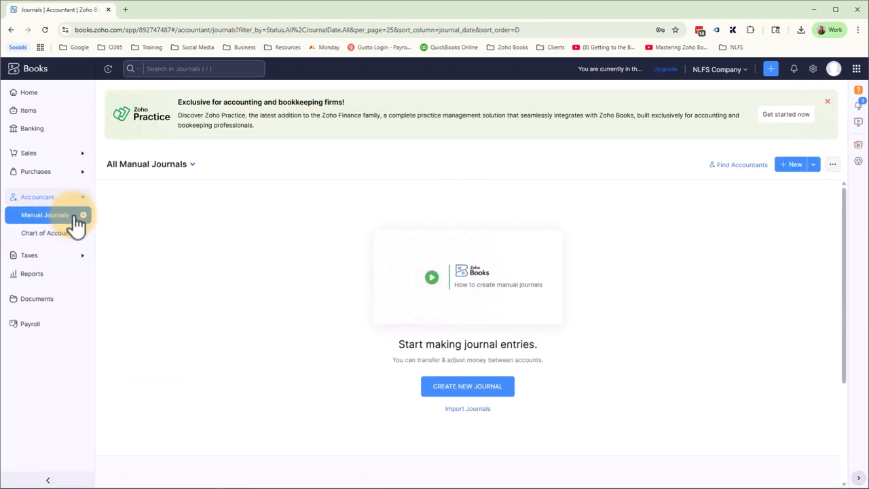
left_click(792, 165)
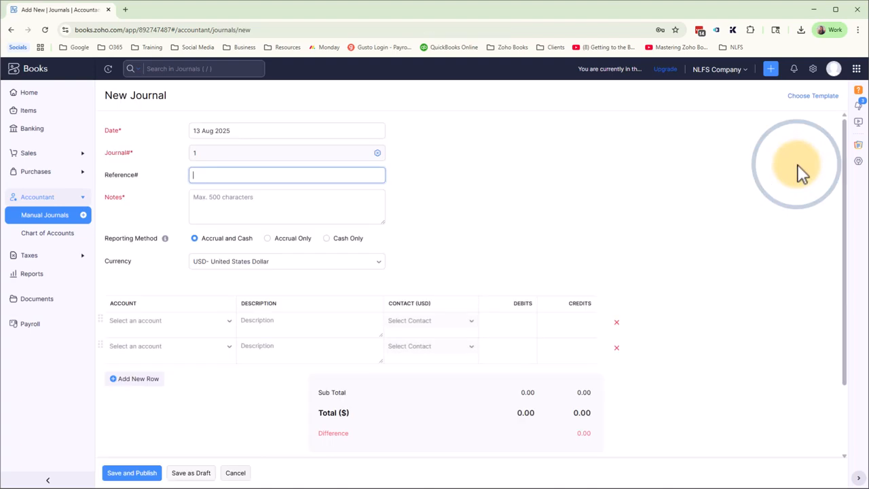
left_click(285, 131)
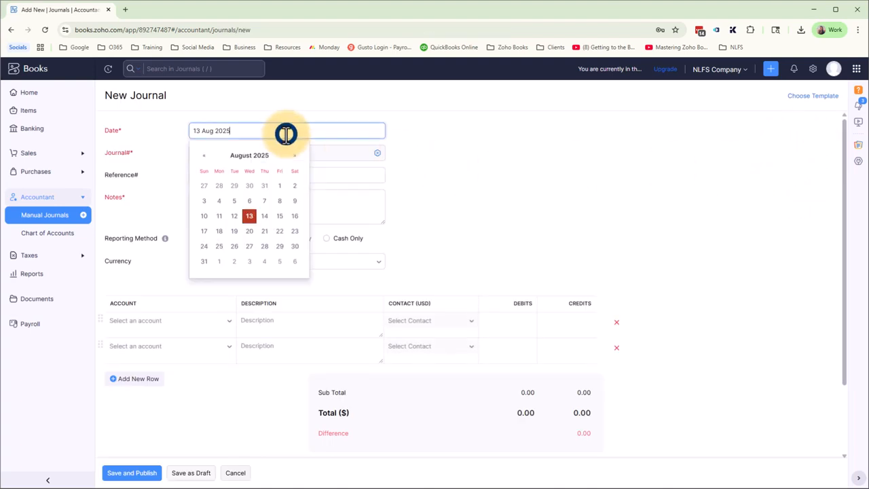
left_click(203, 156)
left_click(234, 185)
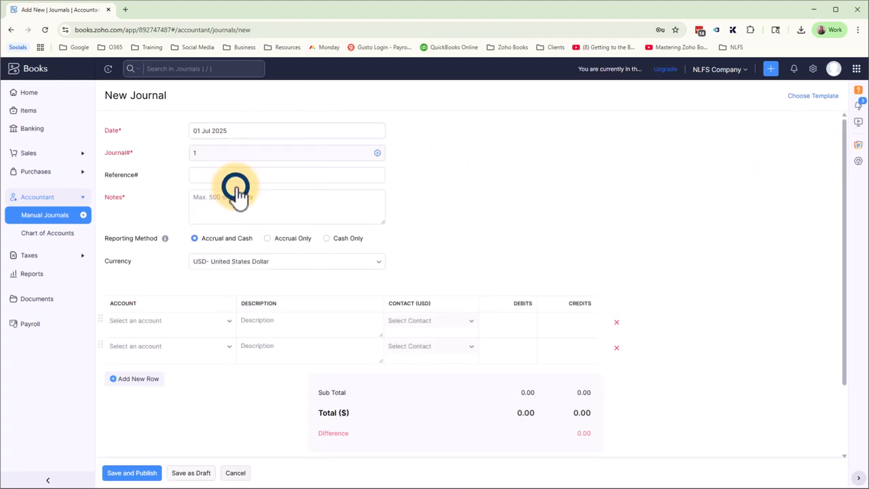
left_click(439, 187)
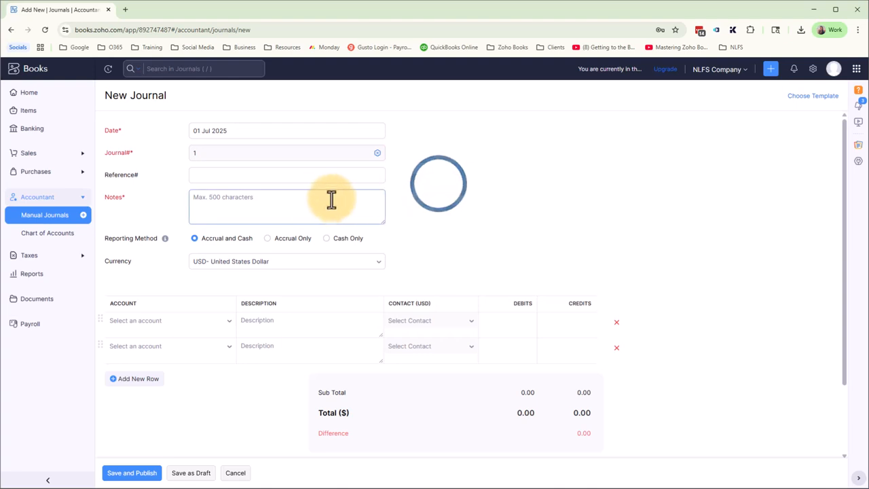
Enter "Adding bank loan to books" as the journal's notes.
left_click(306, 201)
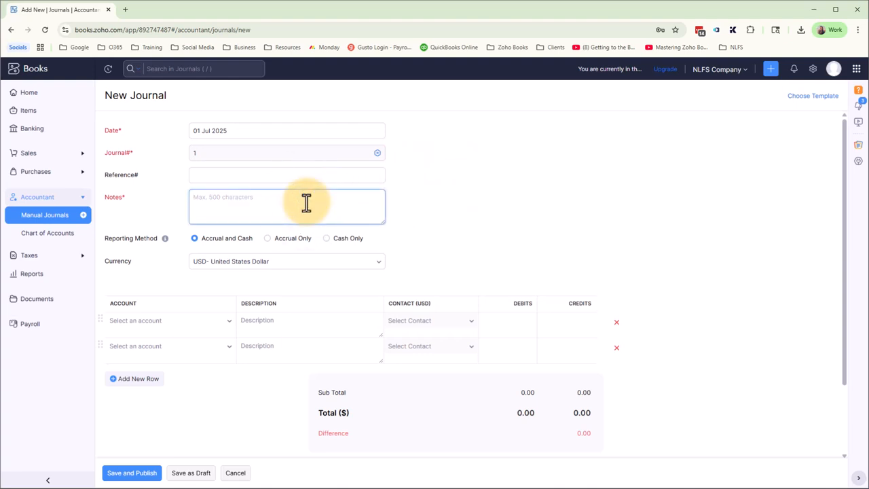
type("Adding bank n")
type("oan to books")
left_click(653, 217)
Assign the Business Loan account to the first journal line and the Checking account to the second.
scroll(655, 216, "down", 2)
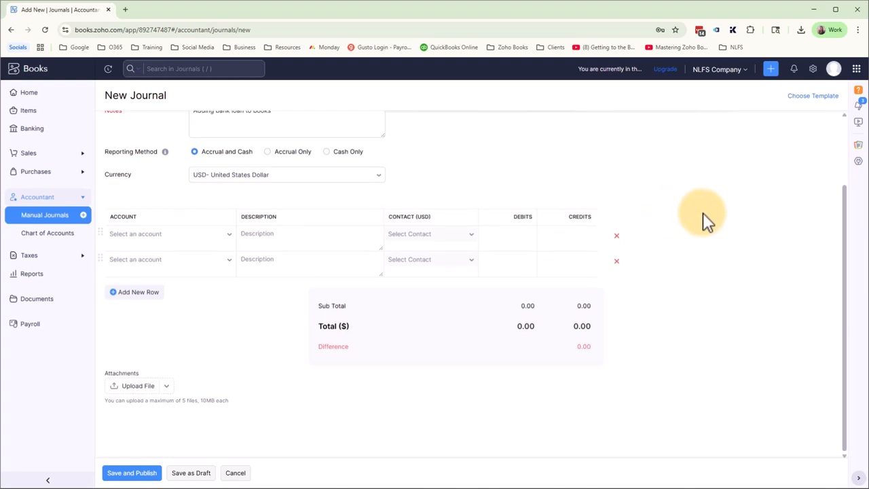
left_click(181, 240)
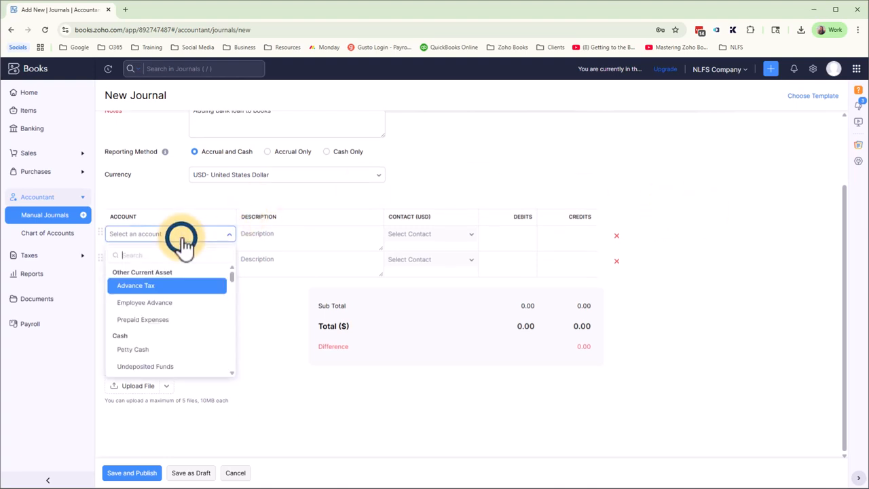
type("loan")
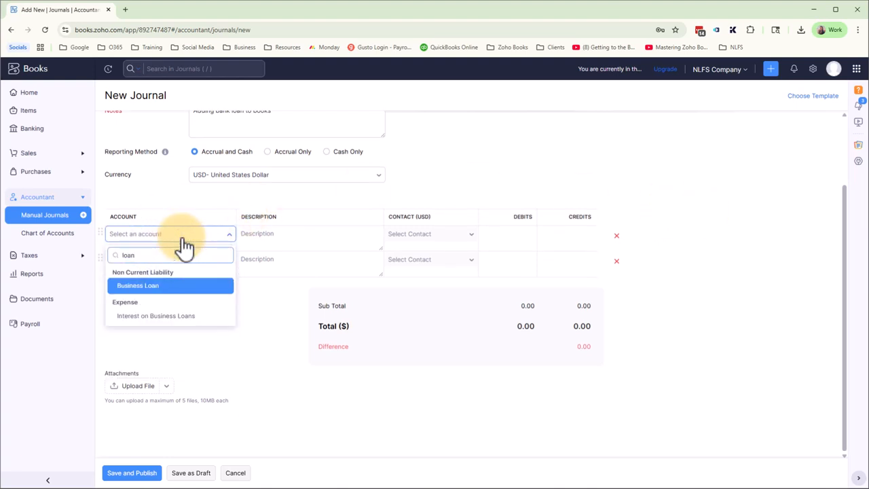
left_click(186, 290)
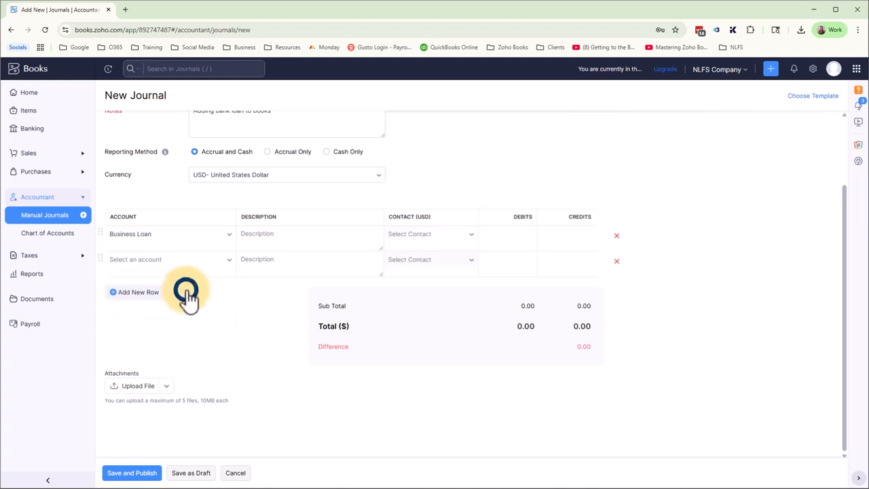
left_click(181, 259)
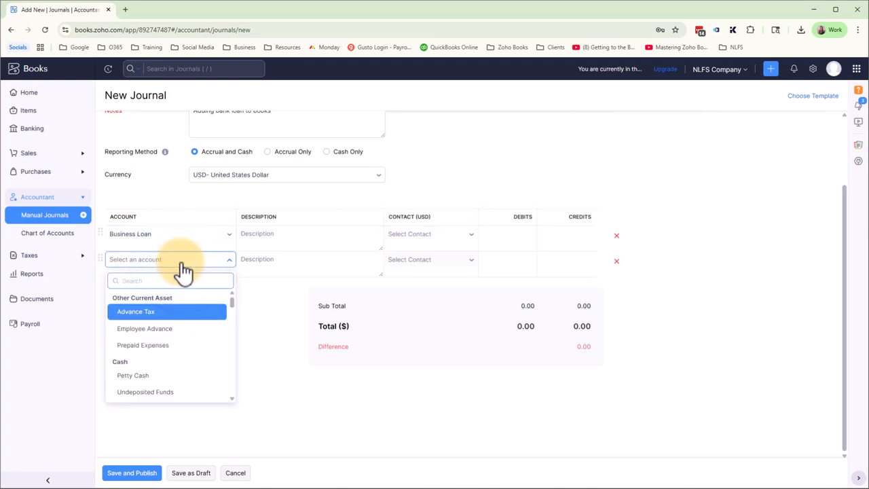
type("check")
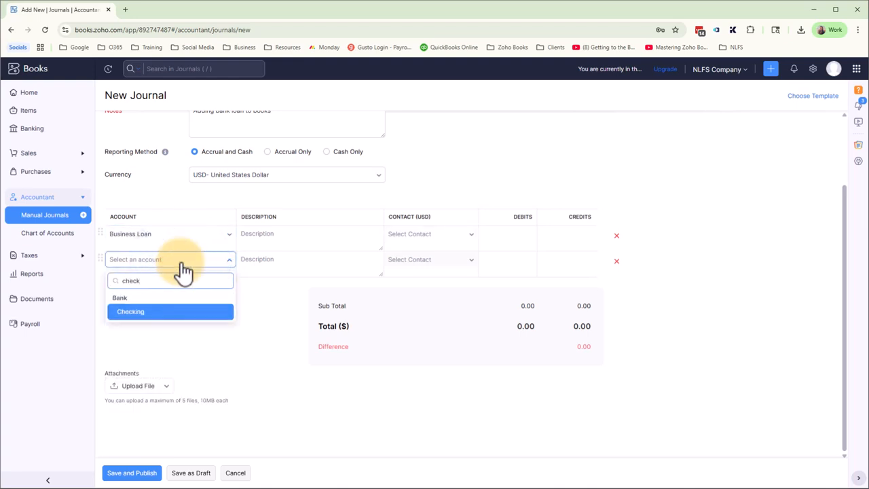
left_click(165, 312)
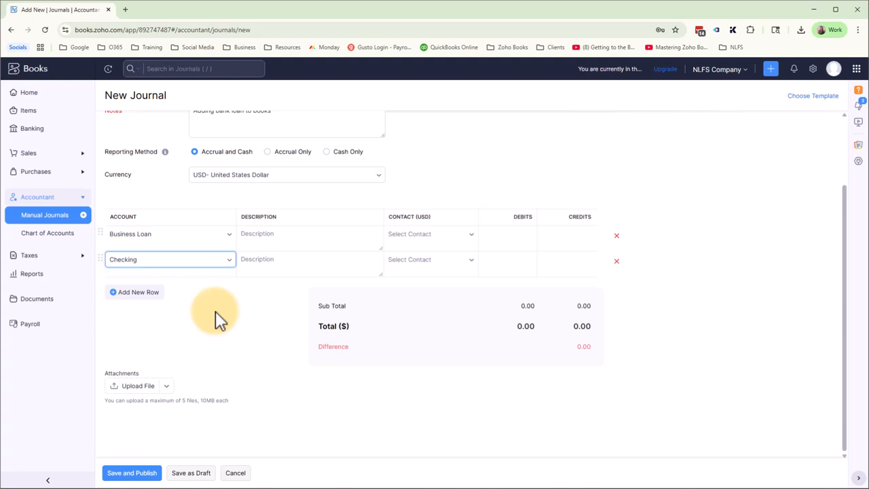
left_click(657, 306)
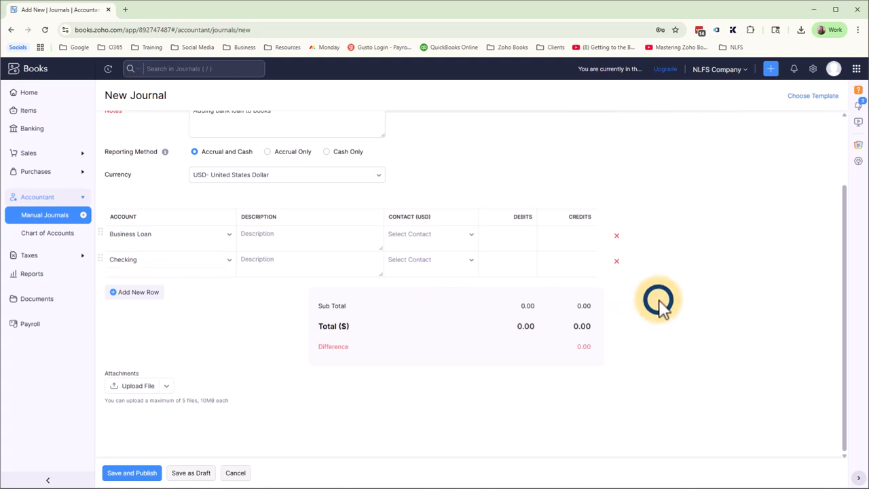
Enter a credit of 100000 on the Business Loan line and a debit of 100000 on the Checking line.
left_click(572, 236)
type("100")
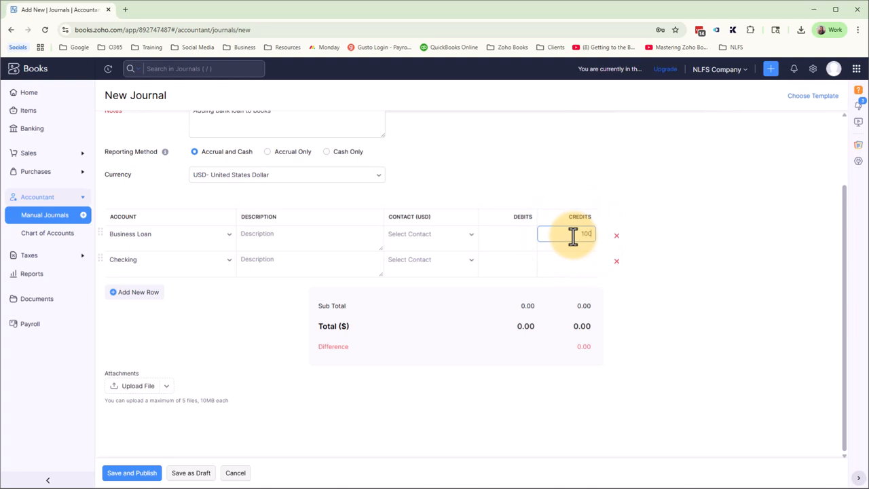
type("000")
left_click(693, 229)
left_click(511, 256)
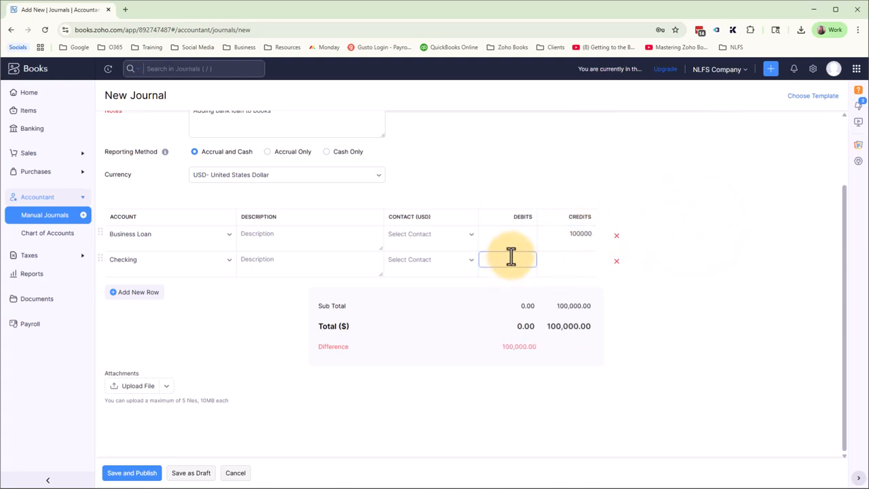
left_click(512, 255)
type("100000")
left_click(771, 326)
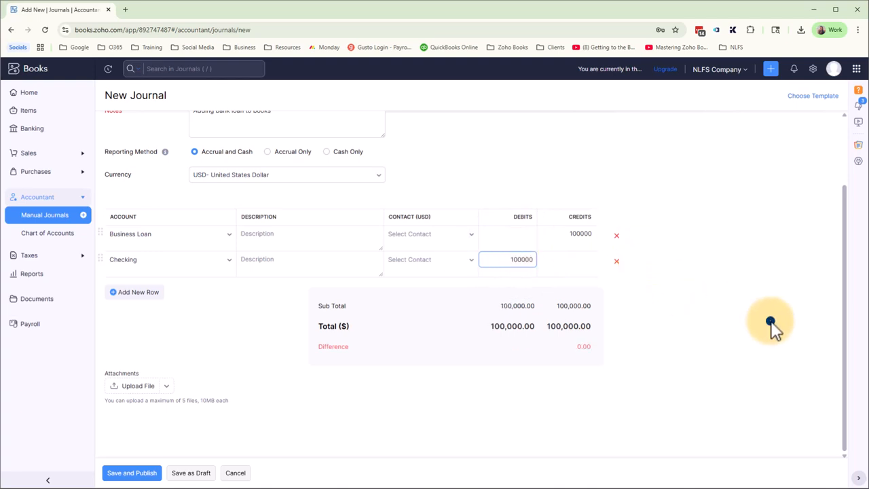
double_click(580, 348)
left_click(645, 343)
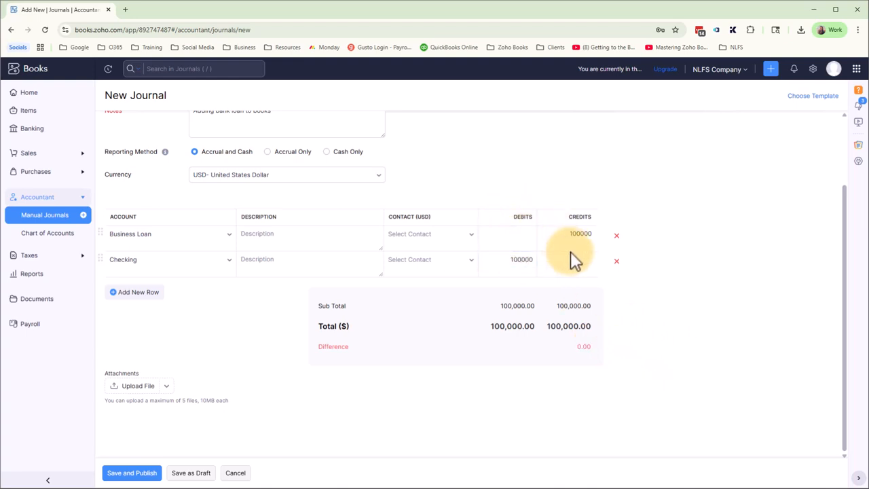
left_click(680, 360)
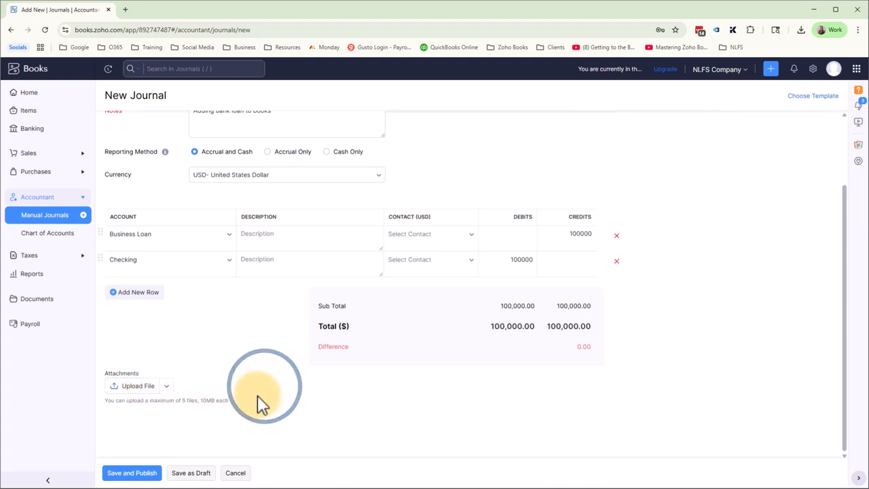
Save and publish the manual journal for the bank loan.
left_click(136, 475)
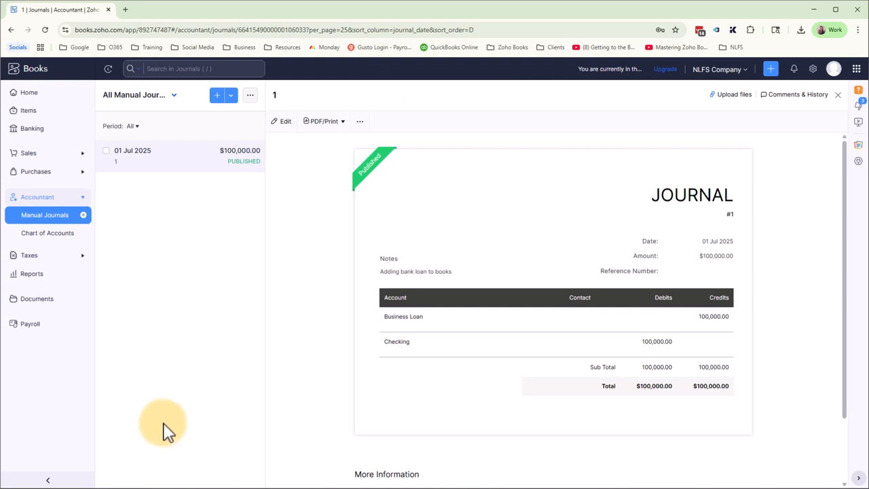
Open the Balance Sheet report and examine the Business Loan liability and the Checking balance.
left_click(41, 275)
left_click(49, 247)
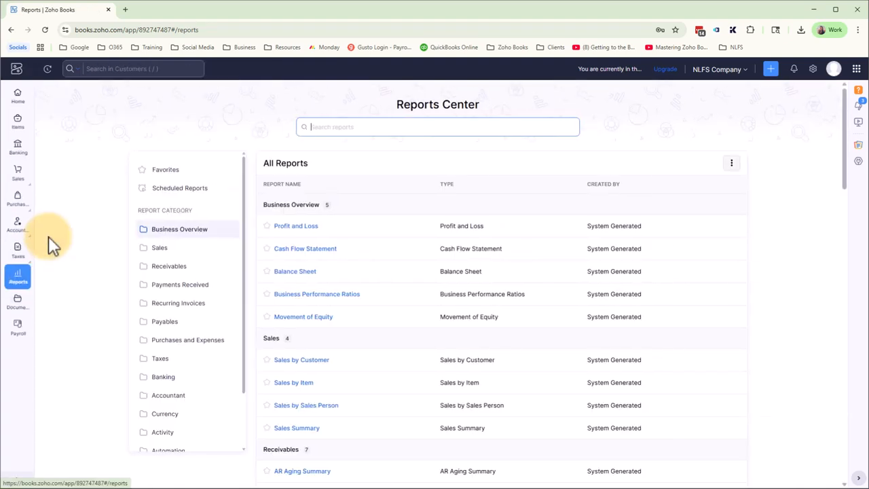
left_click(303, 271)
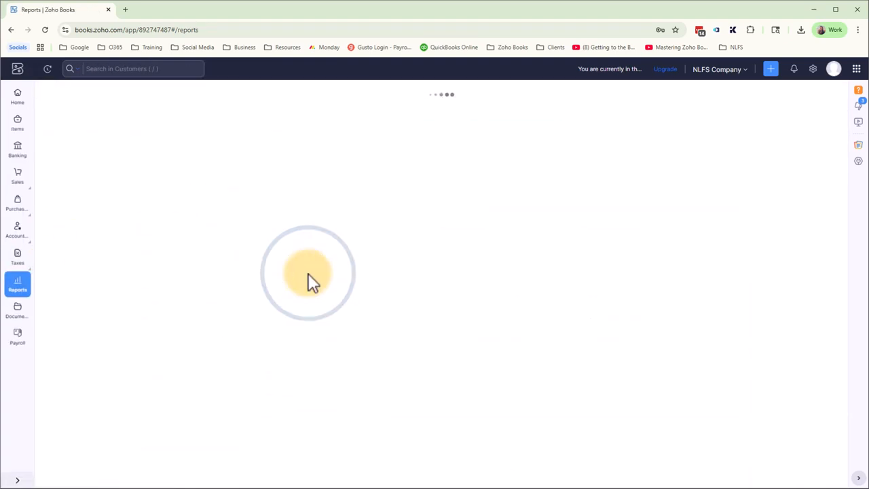
scroll(766, 301, "down", 5)
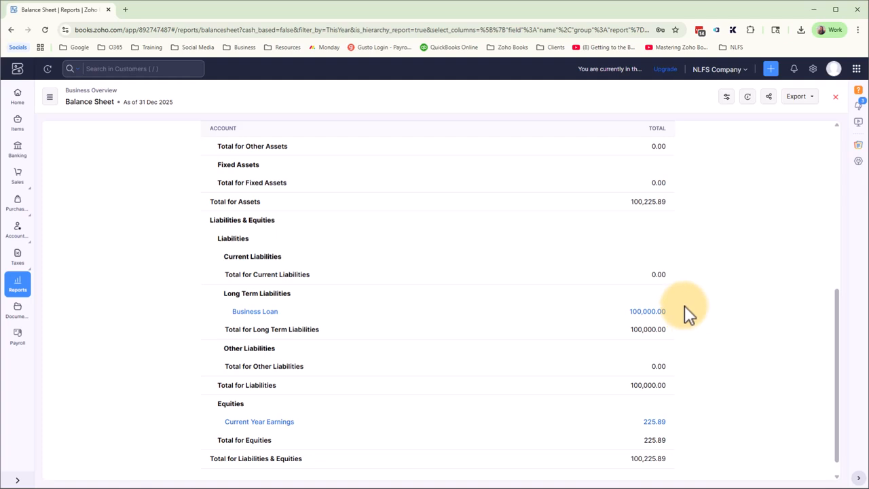
scroll(684, 310, "up", 2)
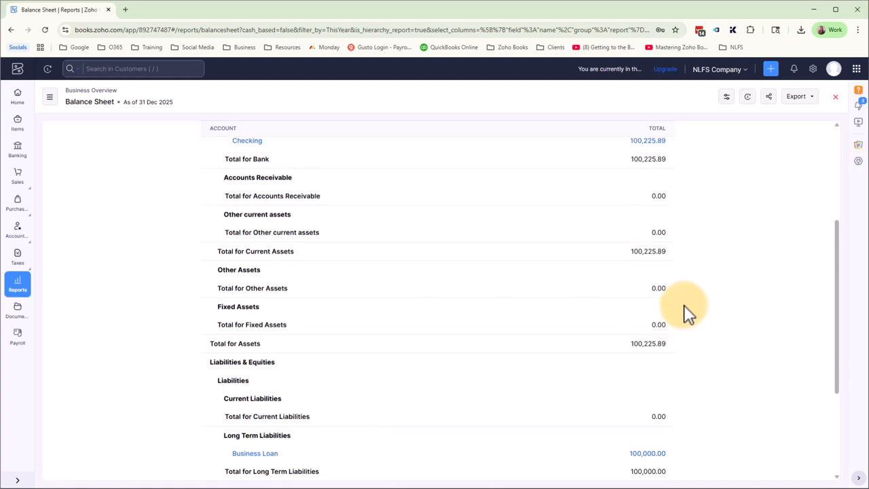
scroll(682, 309, "up", 3)
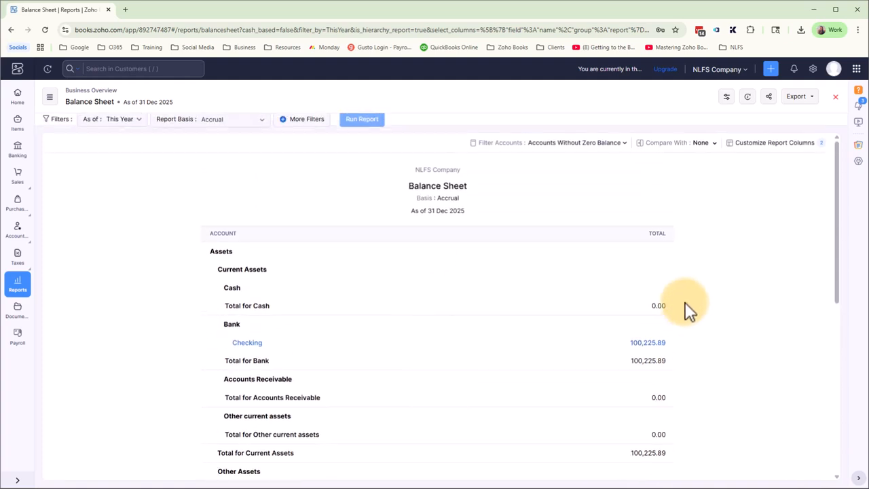
Match the uncategorized 01 Jul 2025 loan deposit of $100,000.00 in the Checking account to the published journal.
left_click(16, 148)
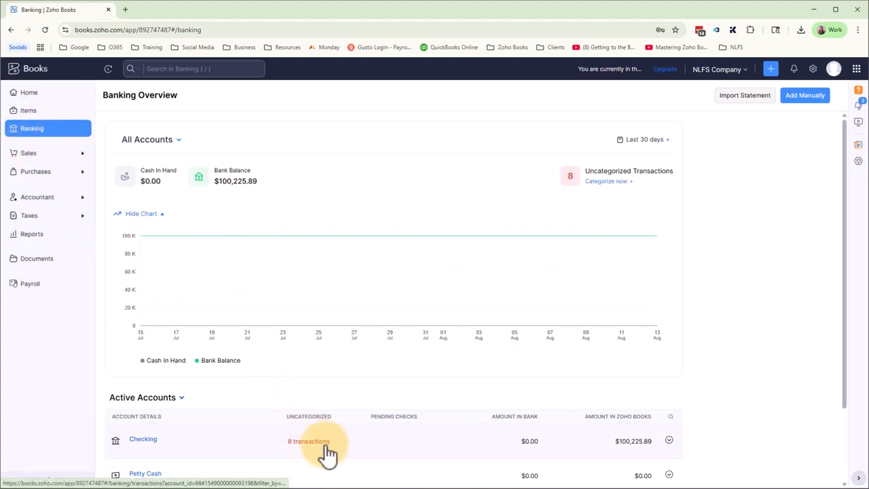
scroll(315, 448, "down", 3)
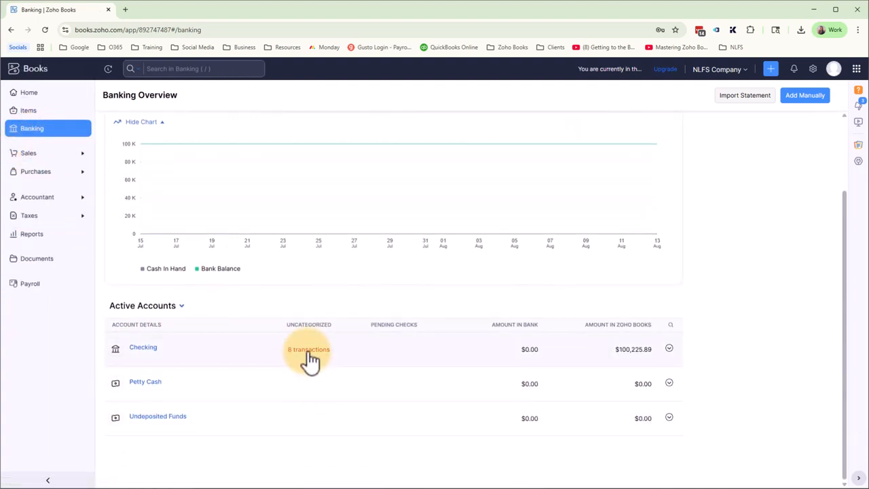
left_click(309, 352)
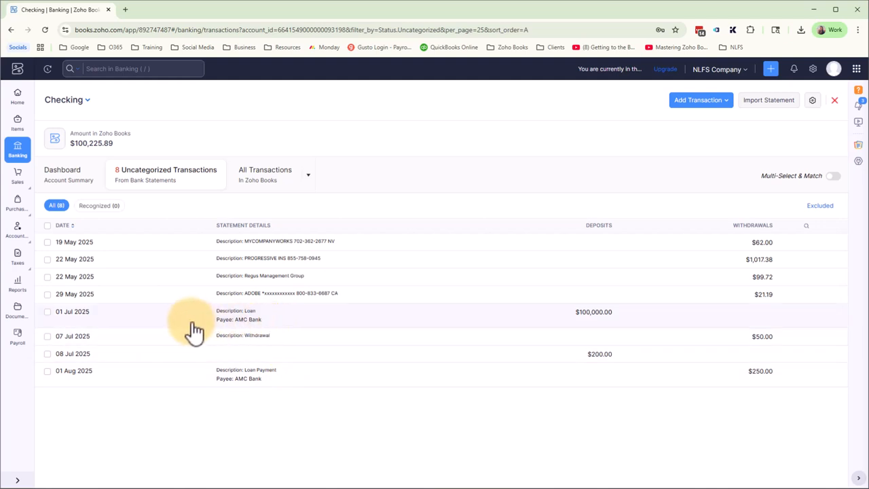
left_click(624, 320)
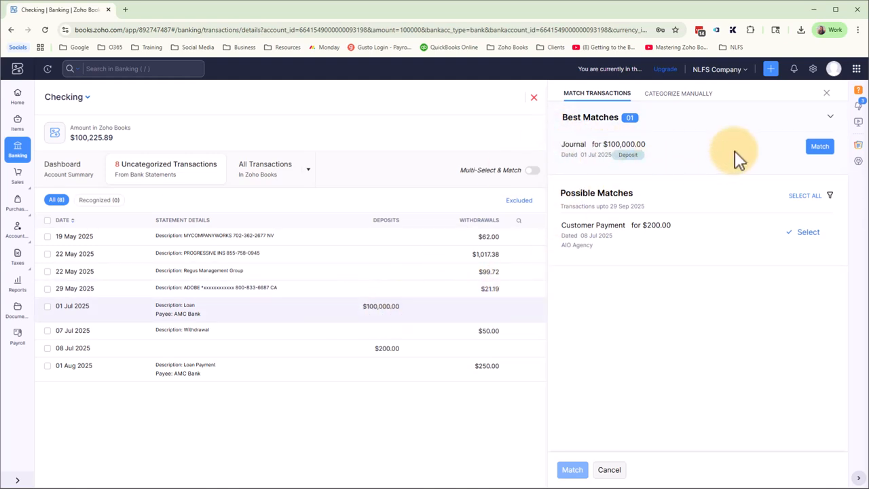
left_click(820, 151)
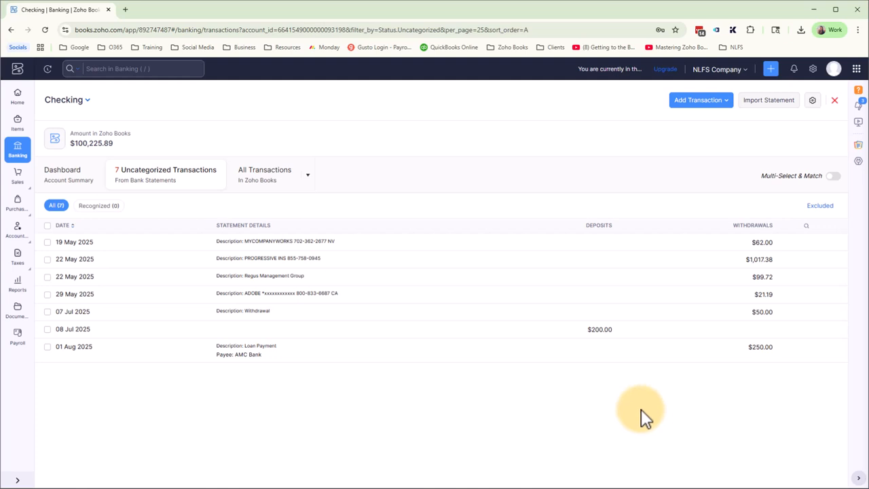
Itemize the uncategorized 01 Aug 2025 loan payment as an expense and create AMC Bank as its new vendor.
left_click(478, 353)
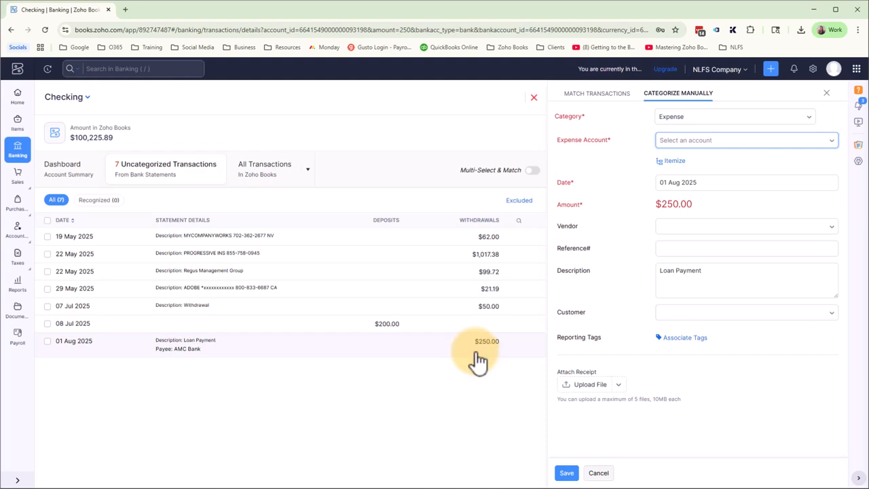
left_click(670, 165)
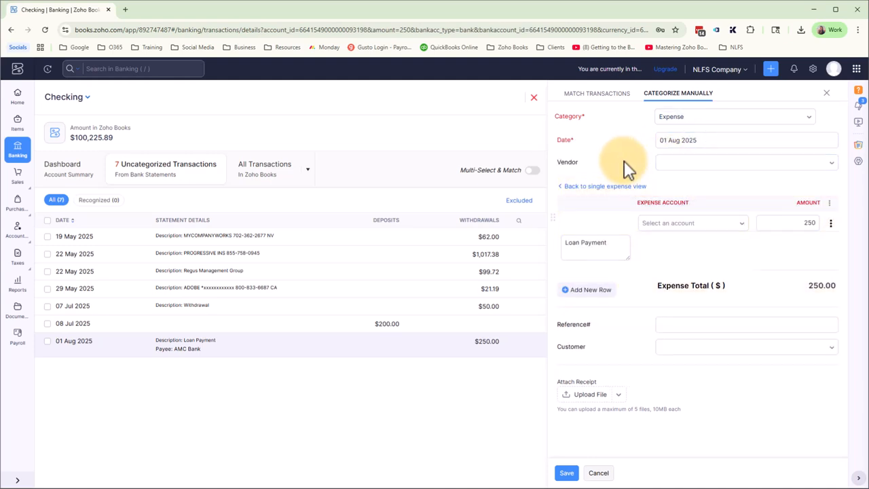
left_click(698, 169)
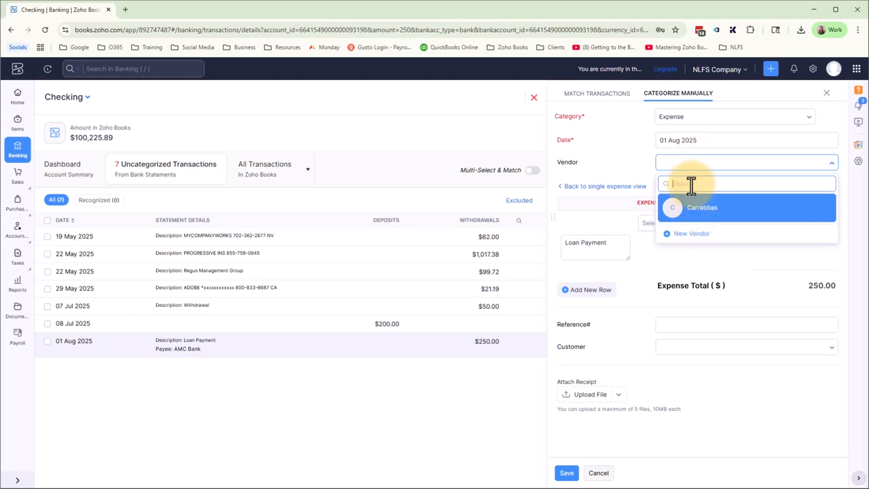
type("AMC Bank")
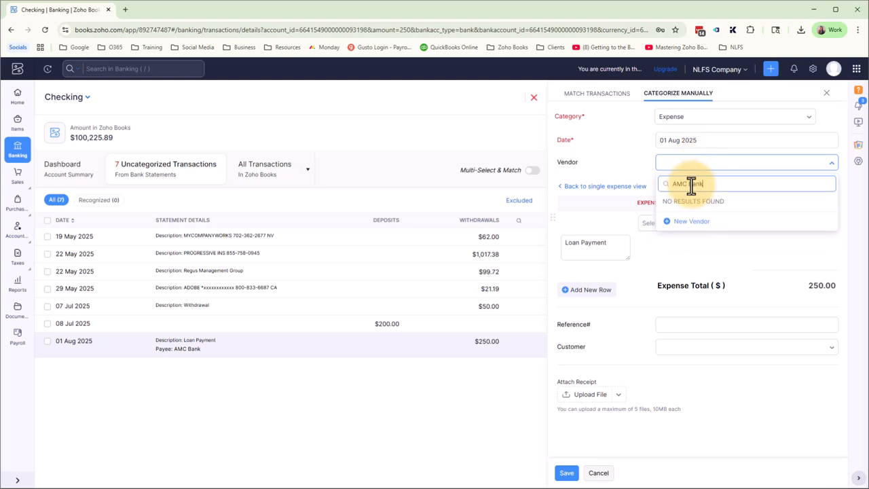
left_click(682, 222)
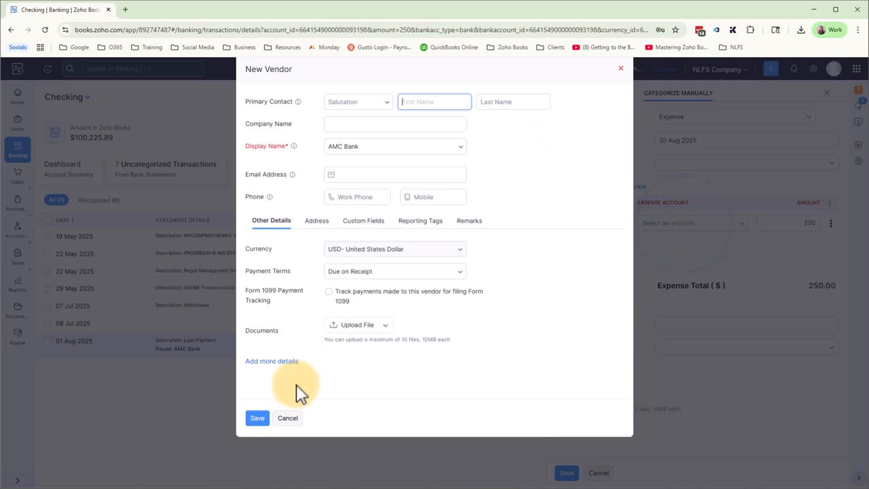
left_click(255, 417)
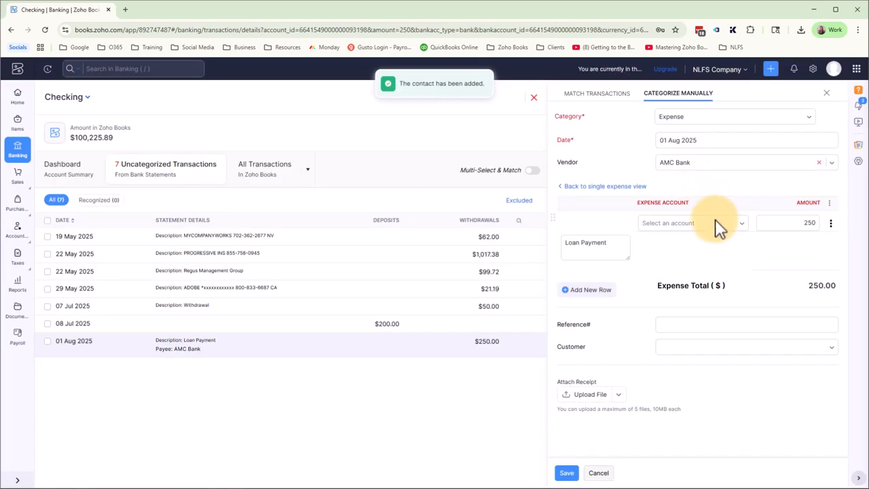
Assign the first expense line of the loan payment to the Business Loan account with an amount of 200.
left_click(685, 228)
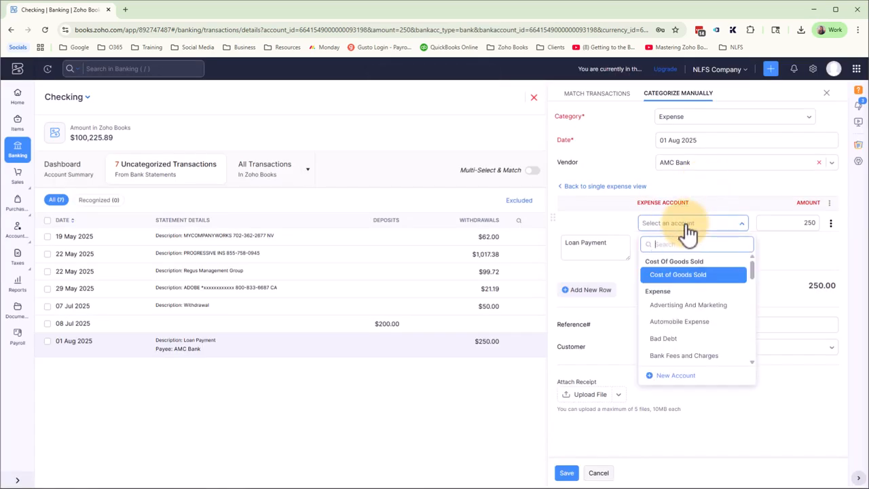
type("loan")
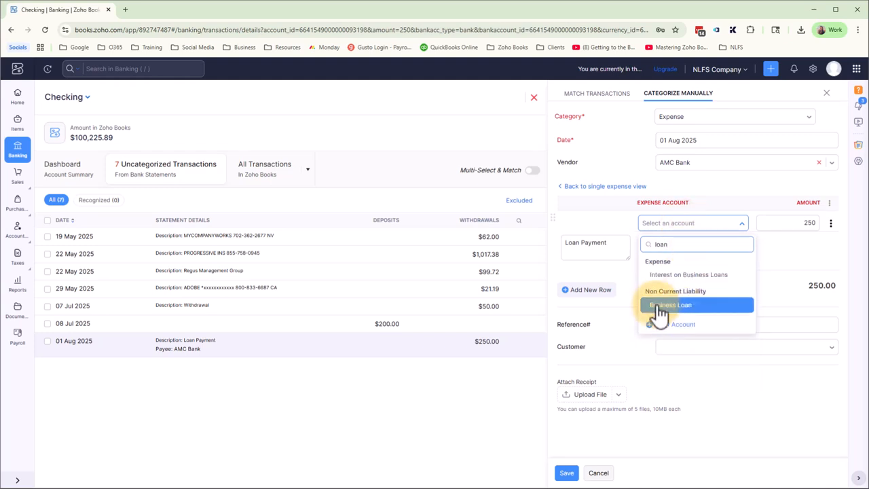
left_click(674, 305)
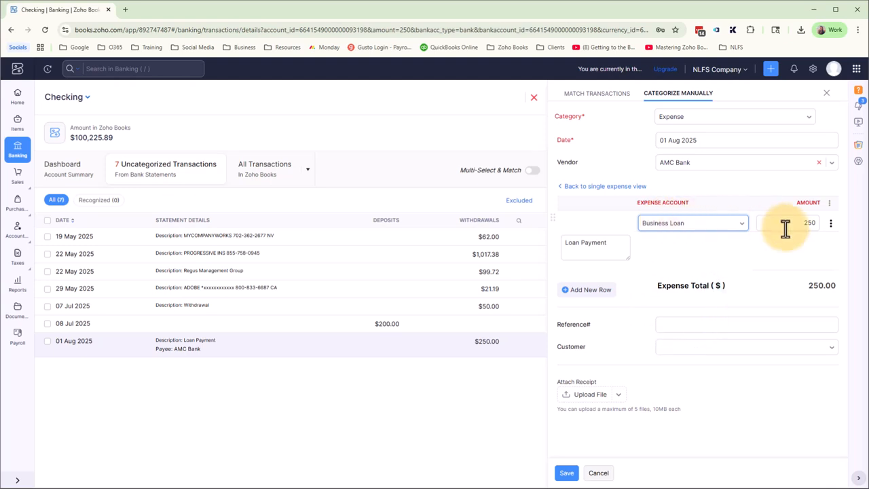
left_click(806, 224)
type("200")
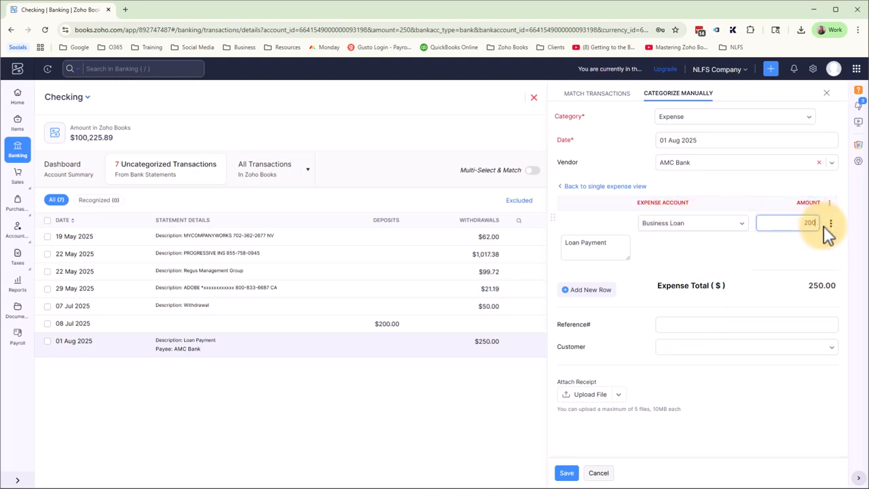
left_click(777, 242)
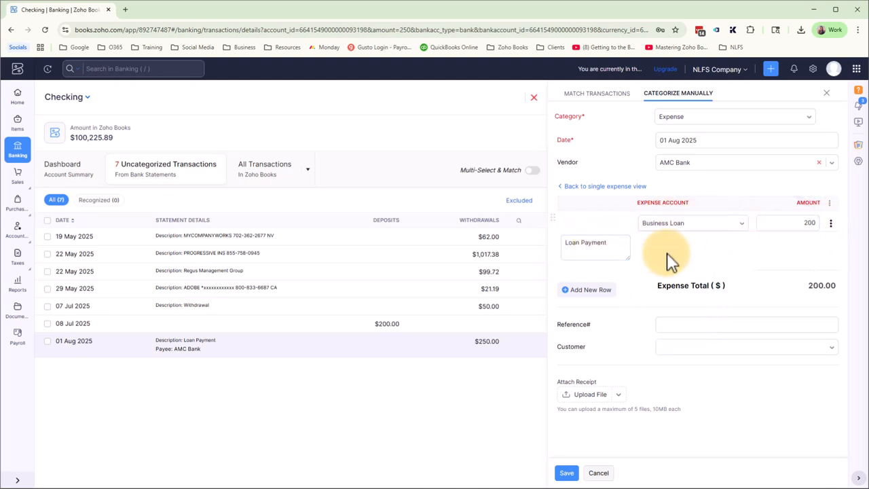
Add a second expense line of 50 to the Interest on Business Loans account and save the categorized loan payment.
left_click(597, 290)
left_click(671, 283)
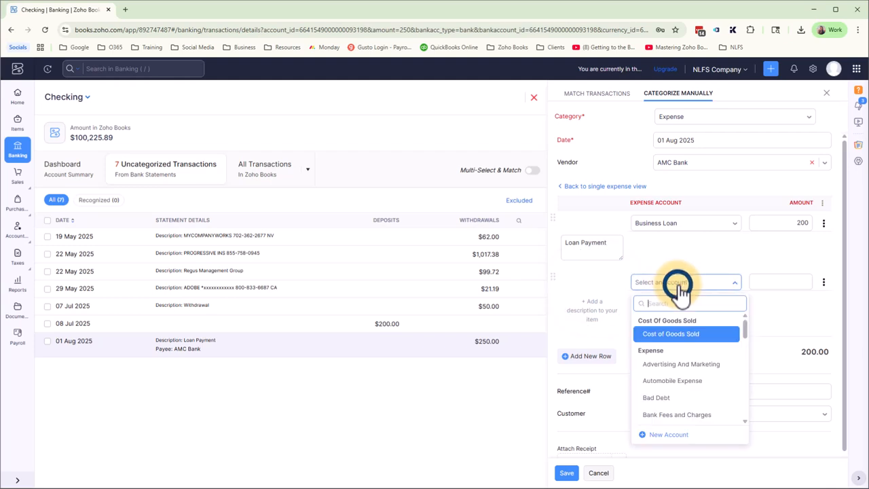
type("intere")
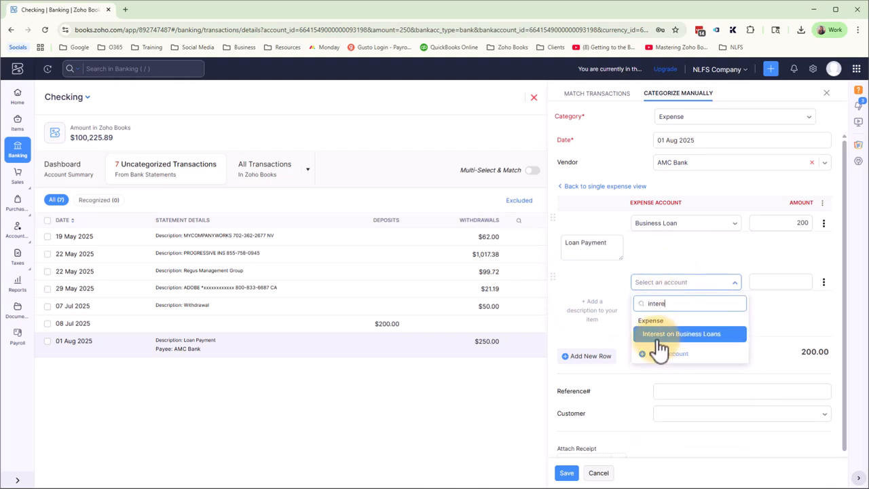
left_click(709, 334)
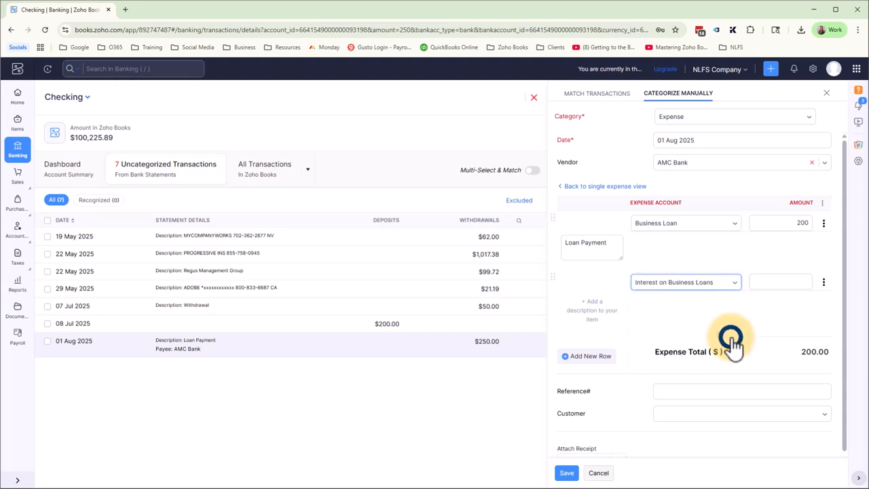
left_click(786, 282)
type("50")
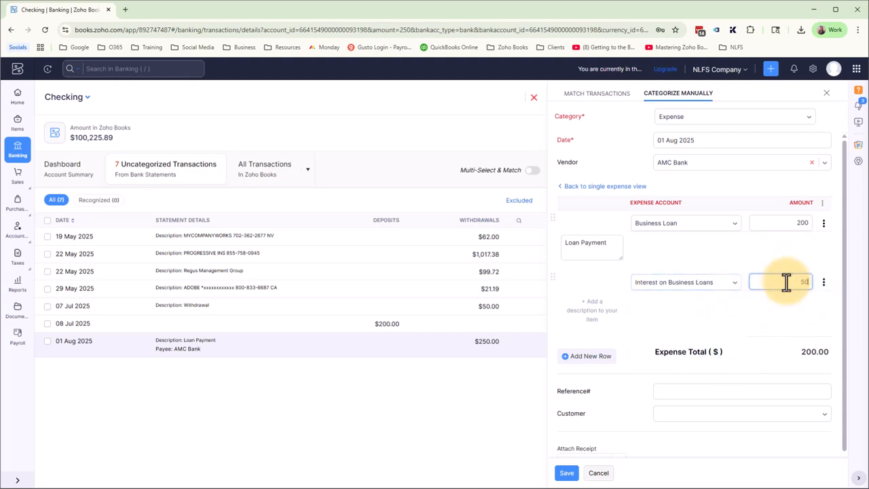
left_click(795, 310)
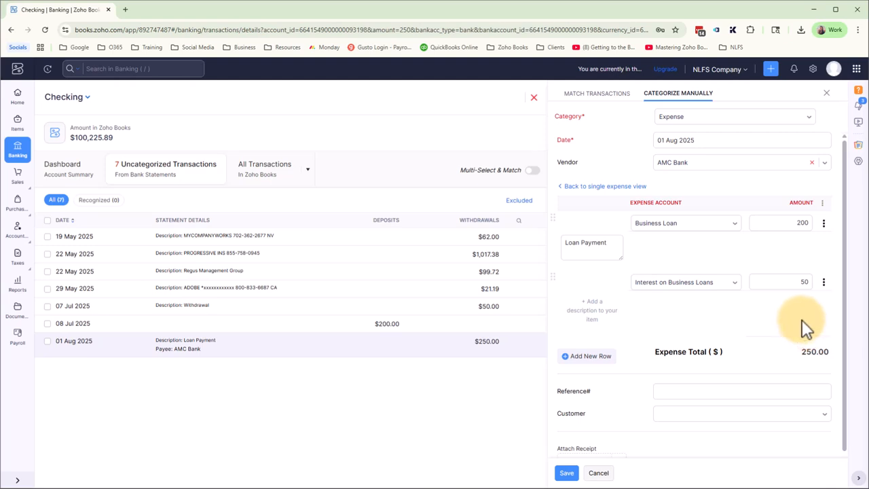
left_click(568, 473)
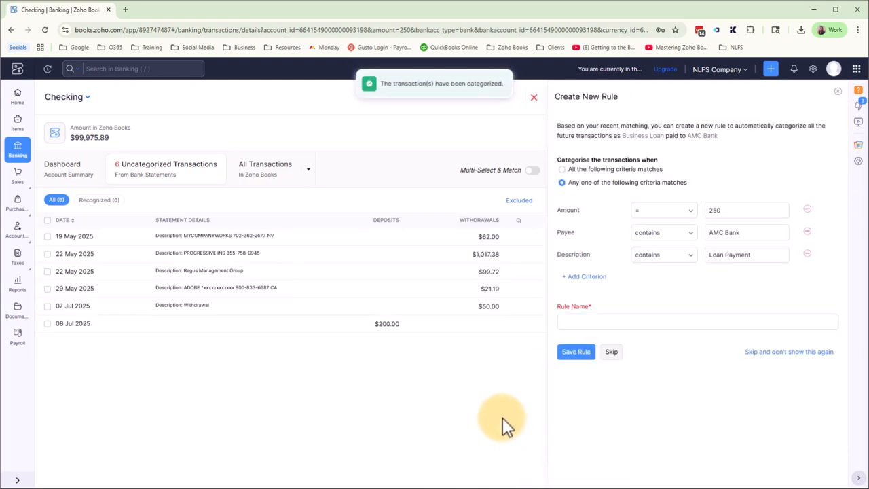
Reopen the Balance Sheet report and check the Business Loan and Checking balances after the loan payment.
left_click(21, 291)
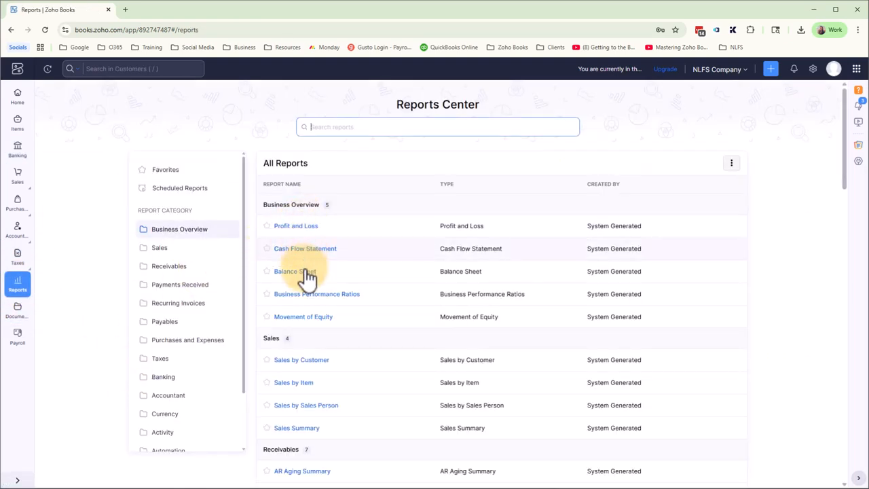
left_click(302, 274)
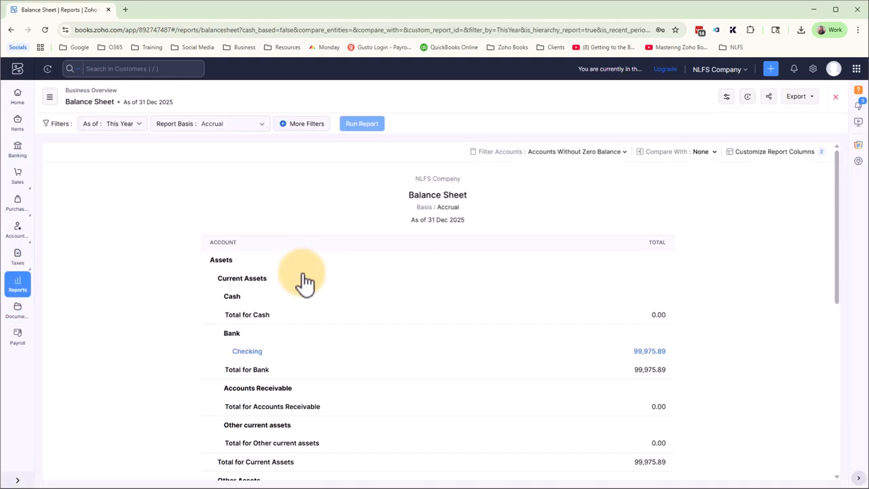
scroll(473, 330, "down", 5)
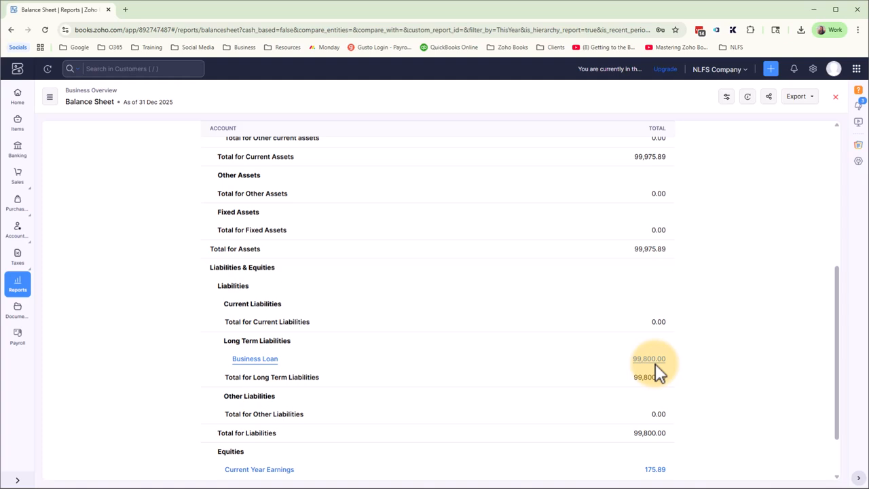
scroll(99, 206, "up", 6)
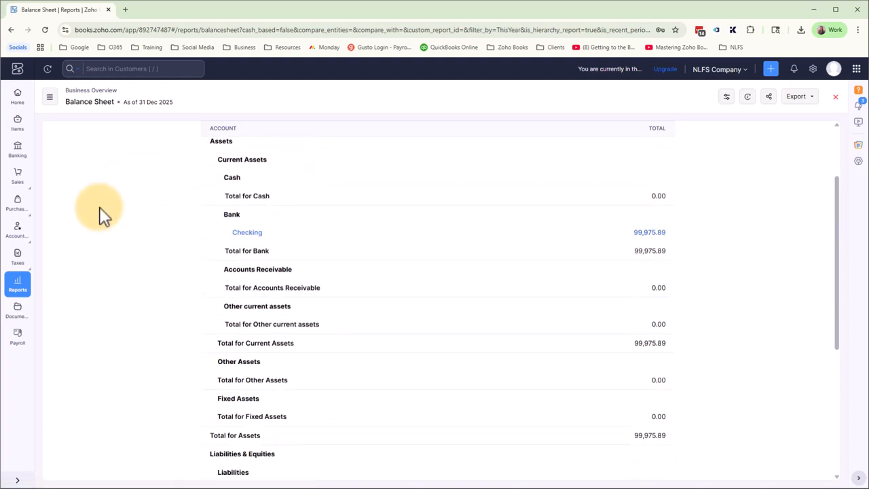
Open the Profit and Loss report and check the Interest on Business Loans line under operating expenses.
left_click(17, 285)
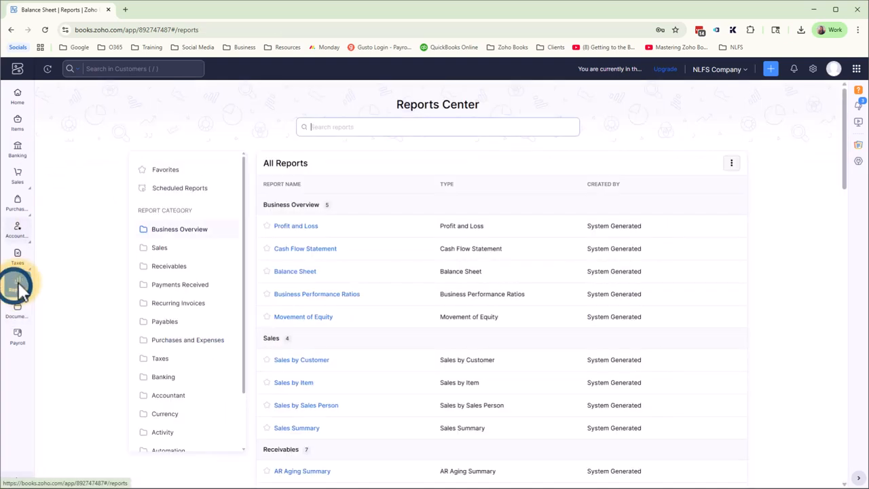
left_click(282, 230)
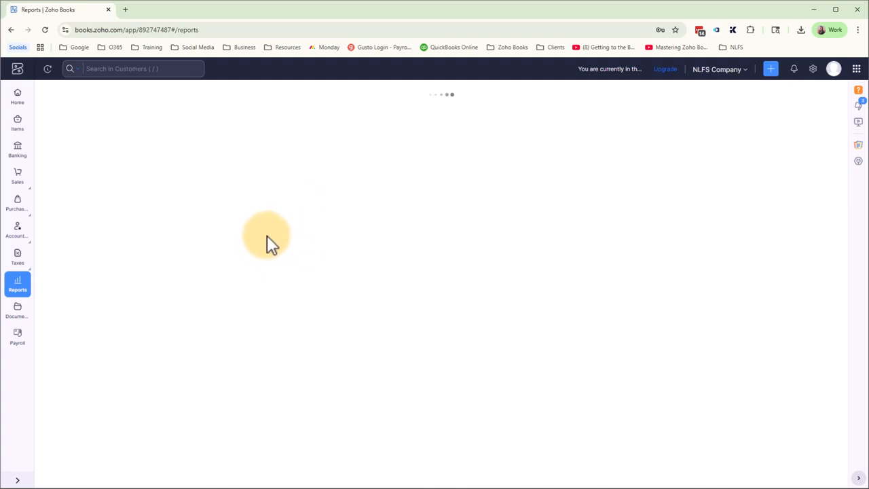
scroll(679, 282, "down", 3)
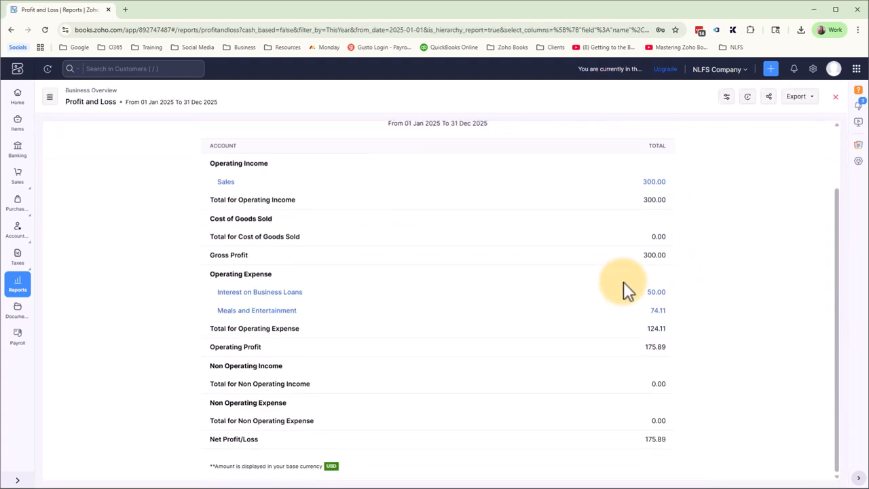